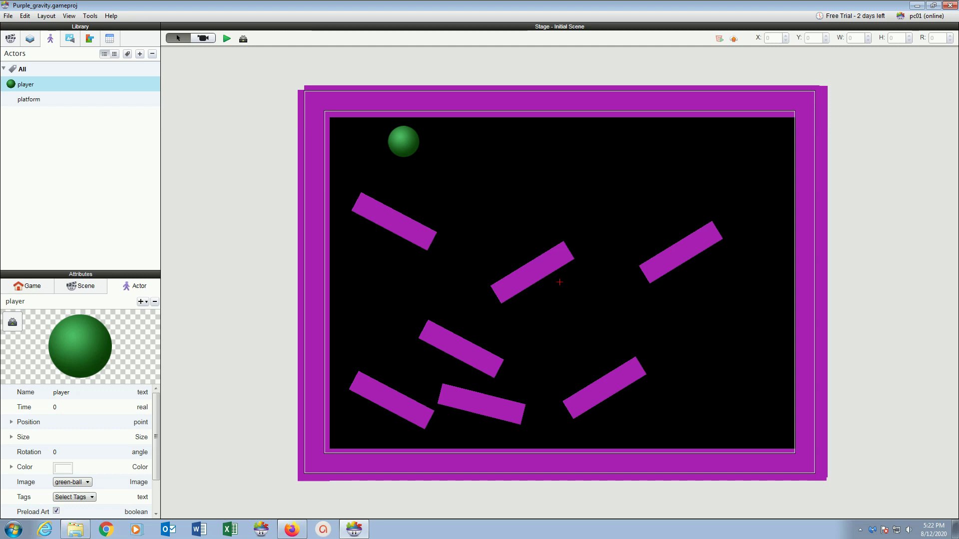
Review the project's media, going from the green-ball image through the smb_bump, smb_coin, smb_kick and smb_pipe sounds
{"action": "left_click", "coordinate": [399, 153]}
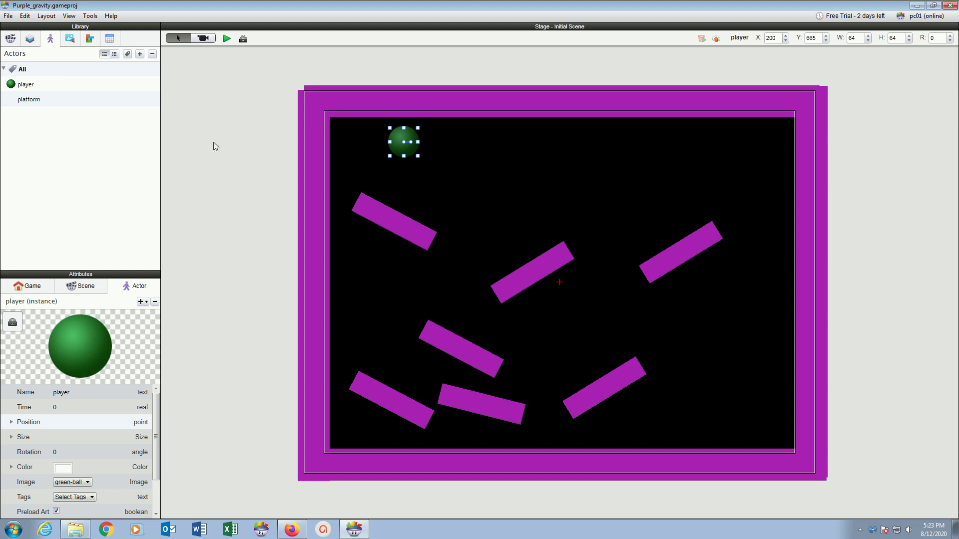
{"action": "left_click", "coordinate": [71, 38]}
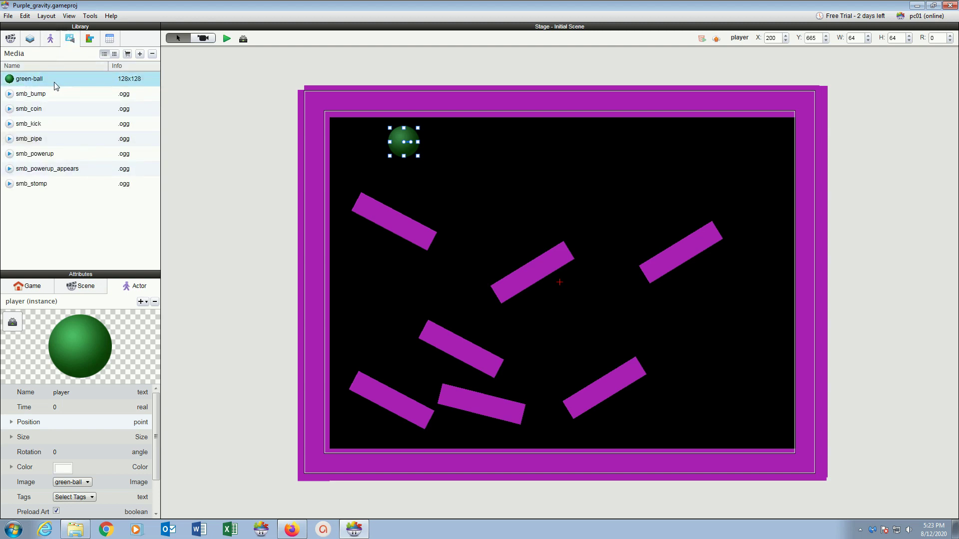
{"action": "left_click", "coordinate": [64, 97]}
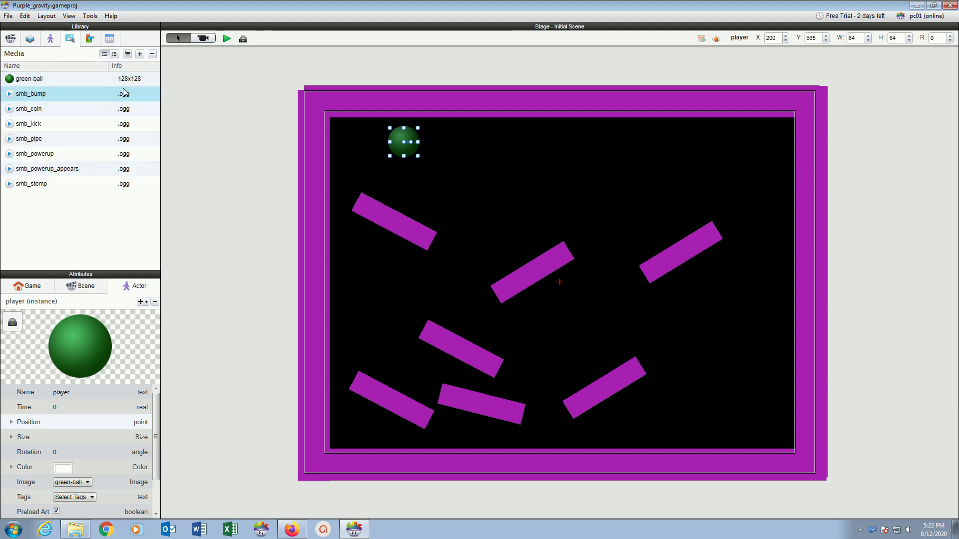
{"action": "left_click", "coordinate": [93, 109]}
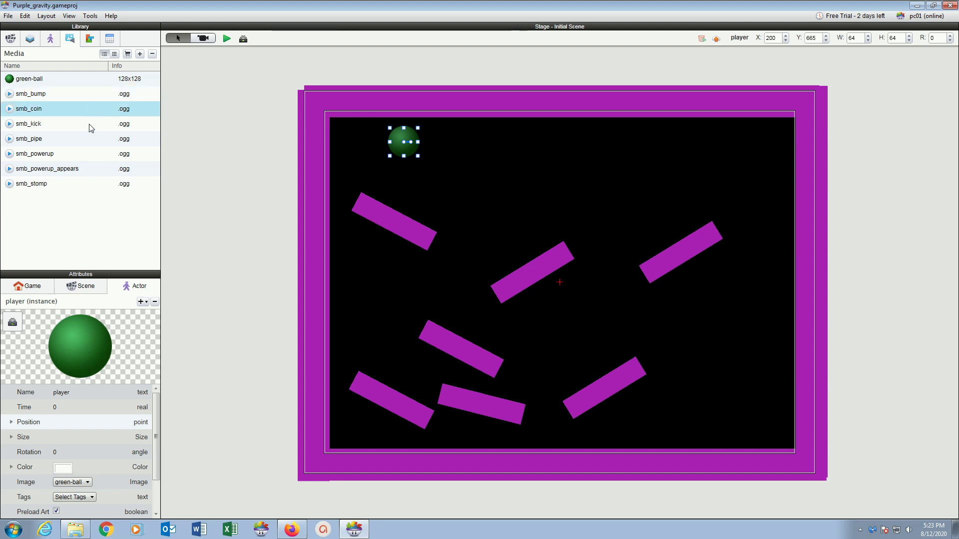
{"action": "left_click", "coordinate": [79, 124]}
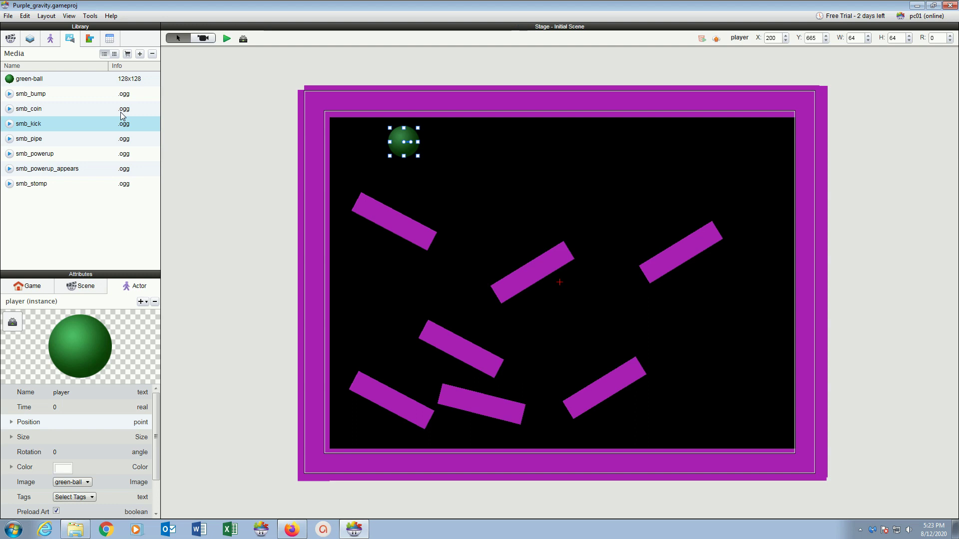
{"action": "left_click", "coordinate": [70, 140]}
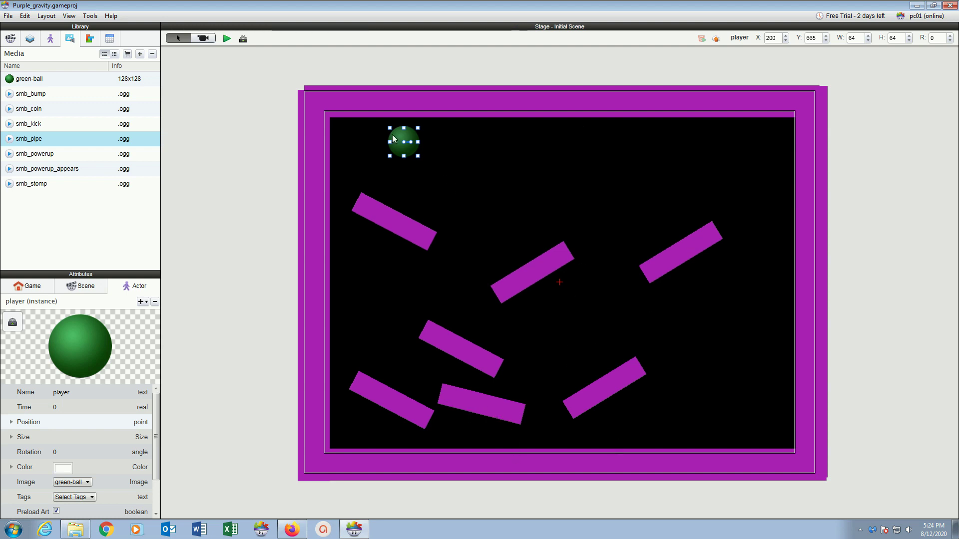
Play the game in the preview, return to the editor and show the full stage with no actor selected
{"action": "left_click", "coordinate": [225, 39]}
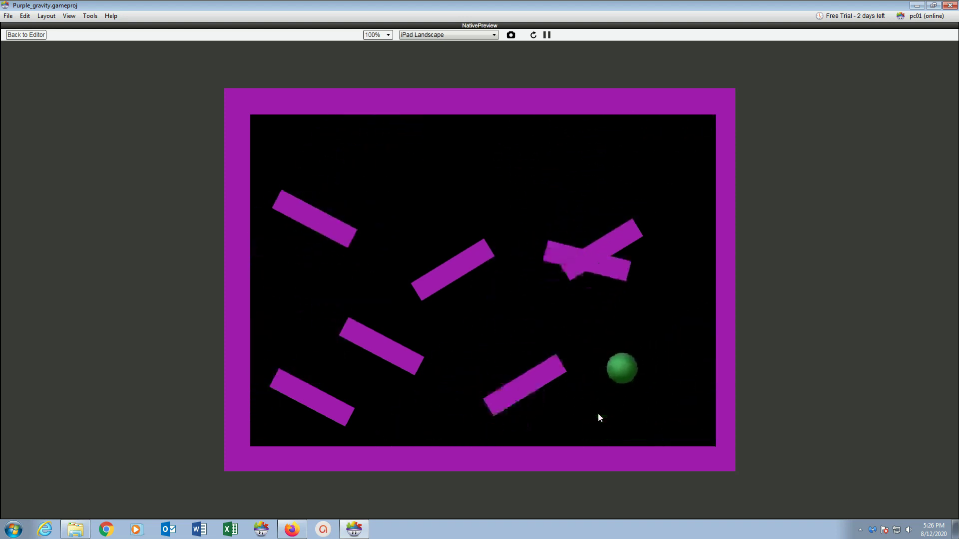
{"action": "left_click", "coordinate": [28, 34]}
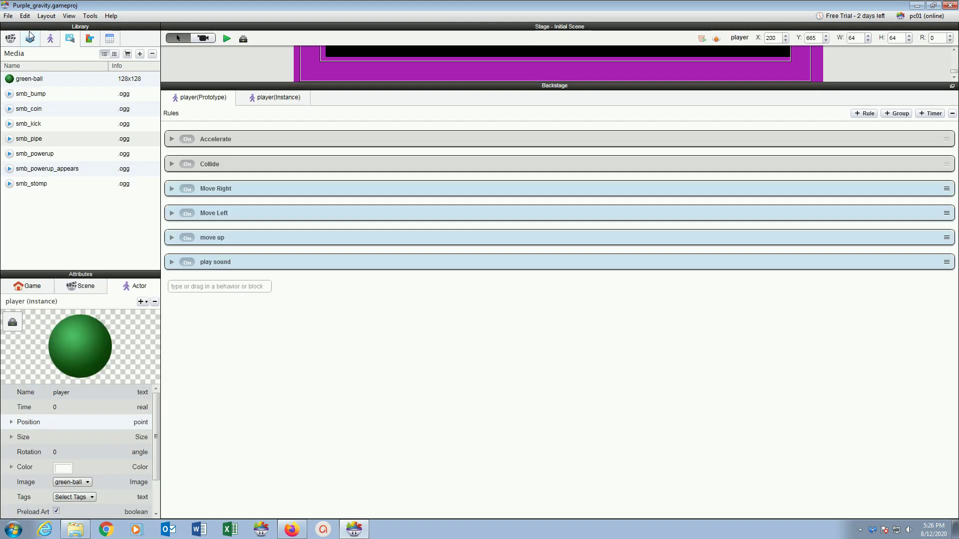
{"action": "left_click", "coordinate": [243, 39]}
{"action": "left_click", "coordinate": [261, 126]}
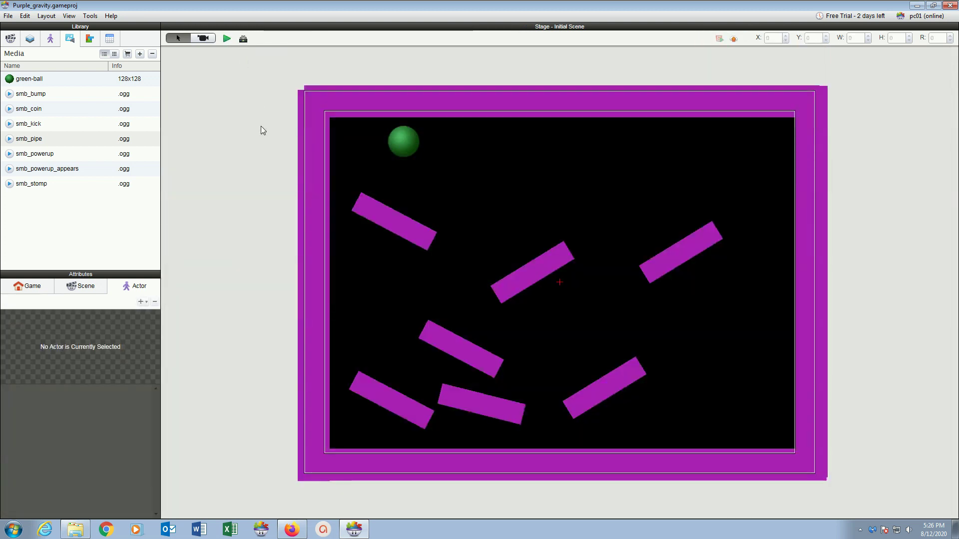
Examine the width and height attributes of the player and platform actors
{"action": "left_click", "coordinate": [52, 40]}
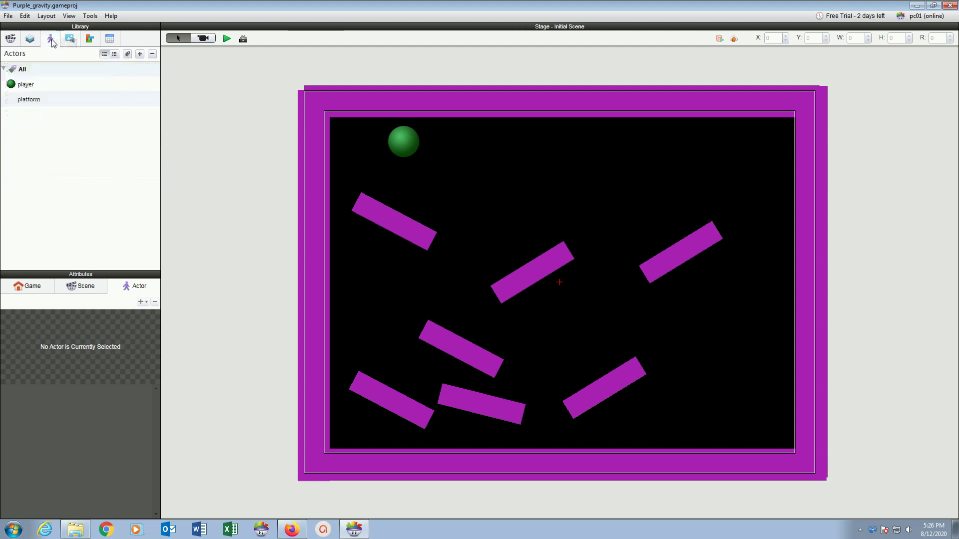
{"action": "left_click", "coordinate": [46, 86]}
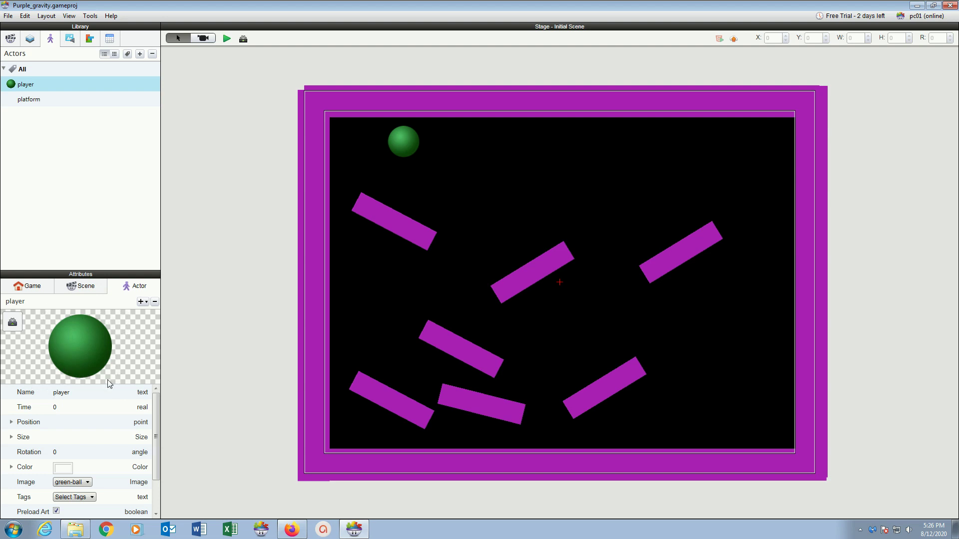
{"action": "left_click", "coordinate": [11, 438]}
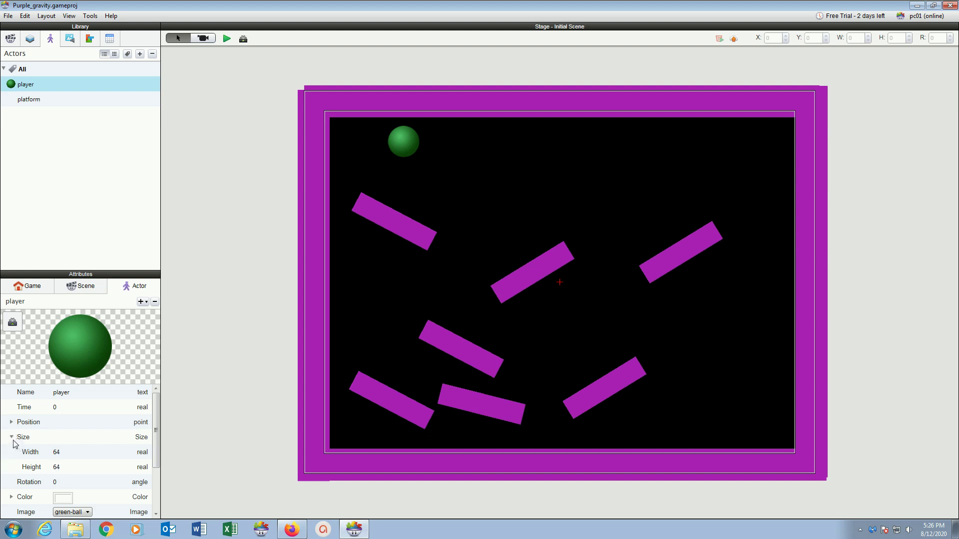
{"action": "left_click", "coordinate": [12, 438]}
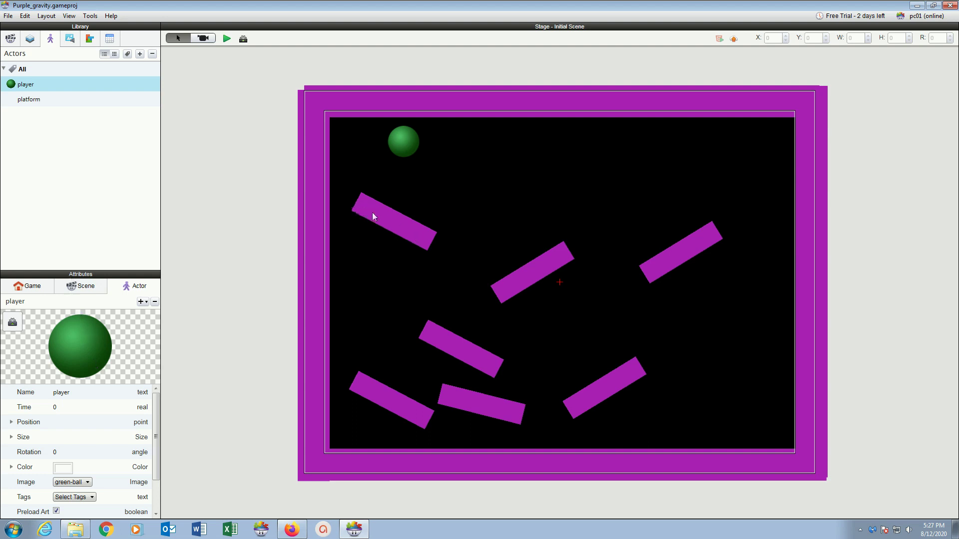
{"action": "left_click", "coordinate": [26, 98]}
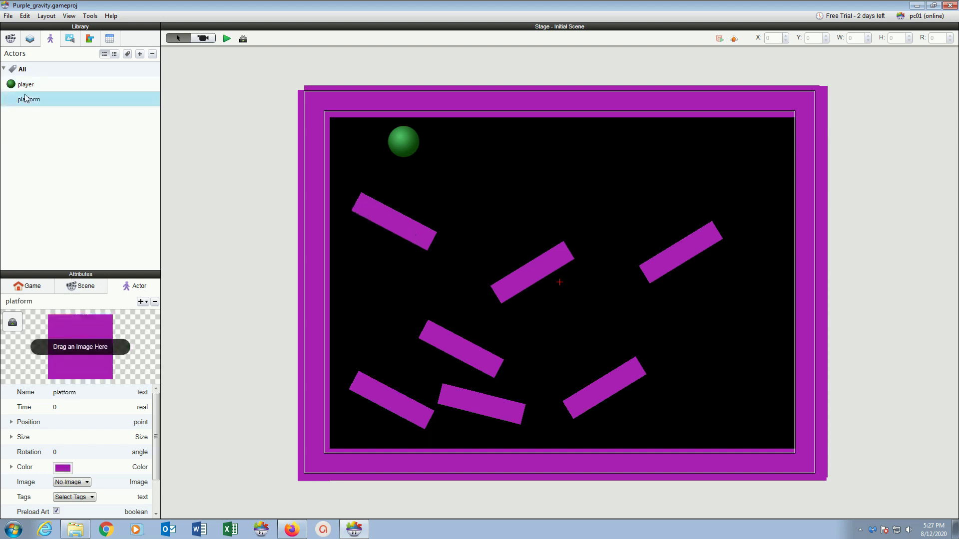
{"action": "left_click", "coordinate": [11, 437]}
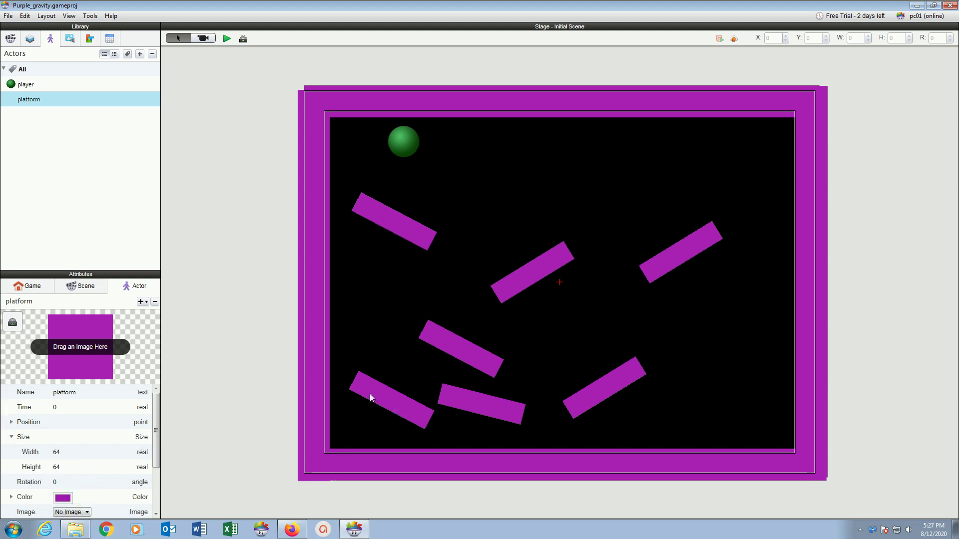
Tilt the lower-left platform more steeply and shift it up-left, and move two other sloped platforms to about X 612, Y 210 and X 292, Y 285
{"action": "left_click", "coordinate": [417, 421]}
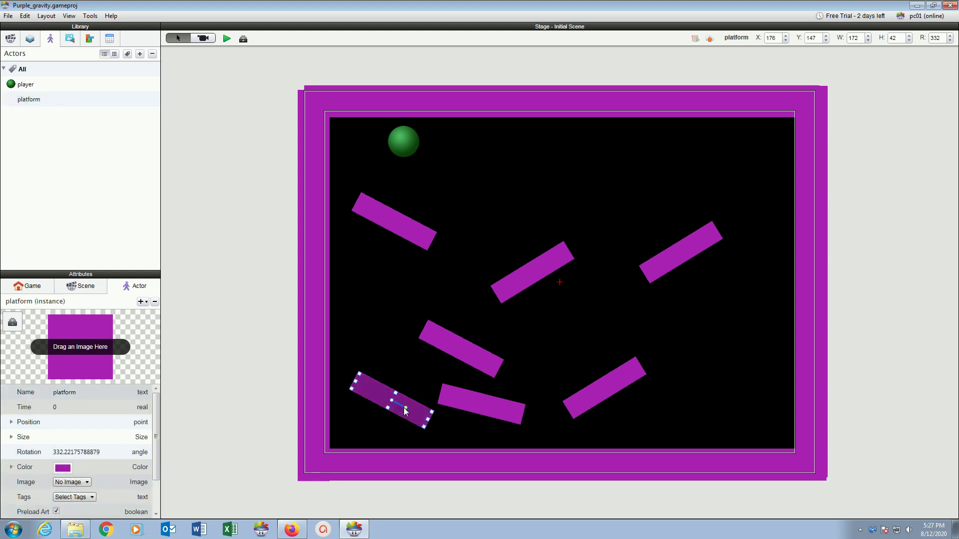
{"action": "left_click_drag", "start_coordinate": [402, 407], "coordinate": [359, 372]}
{"action": "left_click", "coordinate": [603, 390]}
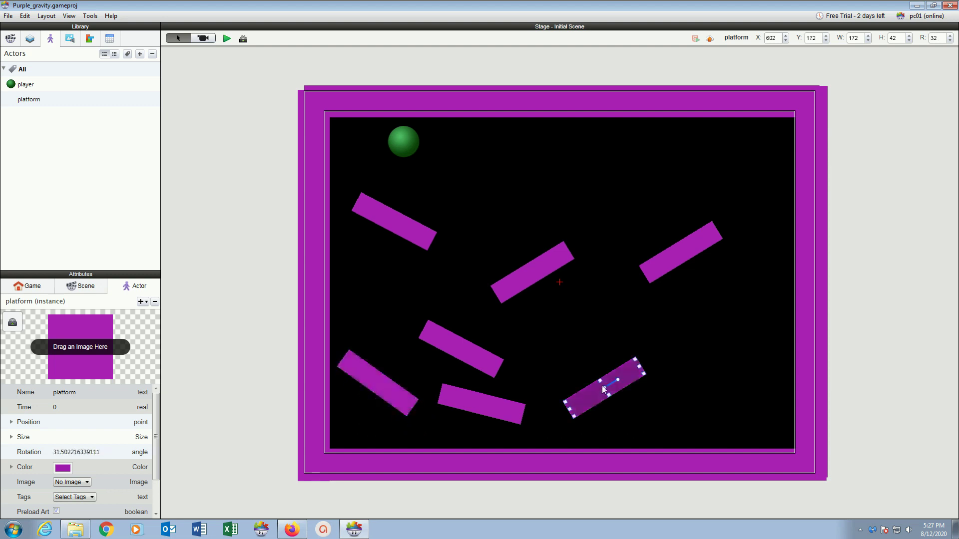
{"action": "left_click_drag", "start_coordinate": [581, 404], "coordinate": [583, 380]}
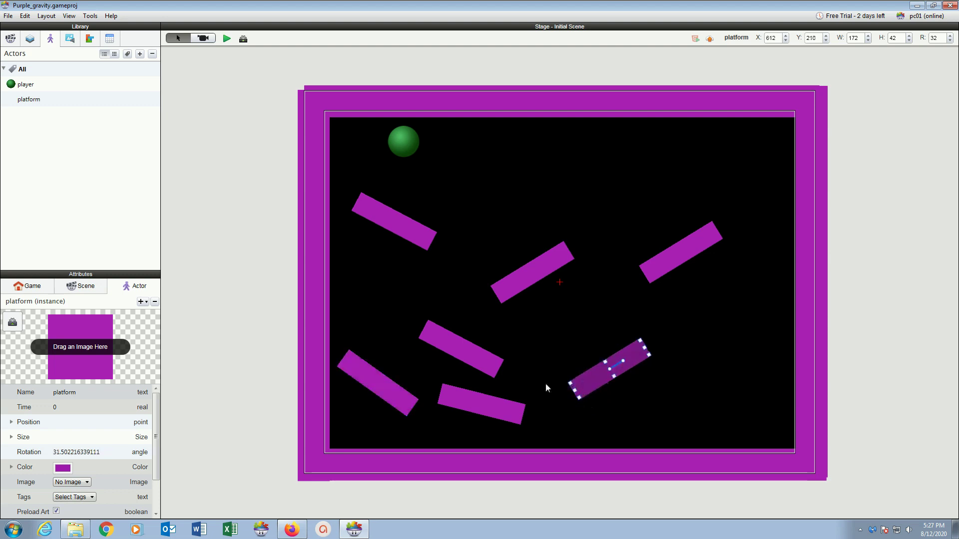
{"action": "left_click", "coordinate": [439, 330]}
{"action": "left_click_drag", "start_coordinate": [442, 332], "coordinate": [431, 317]}
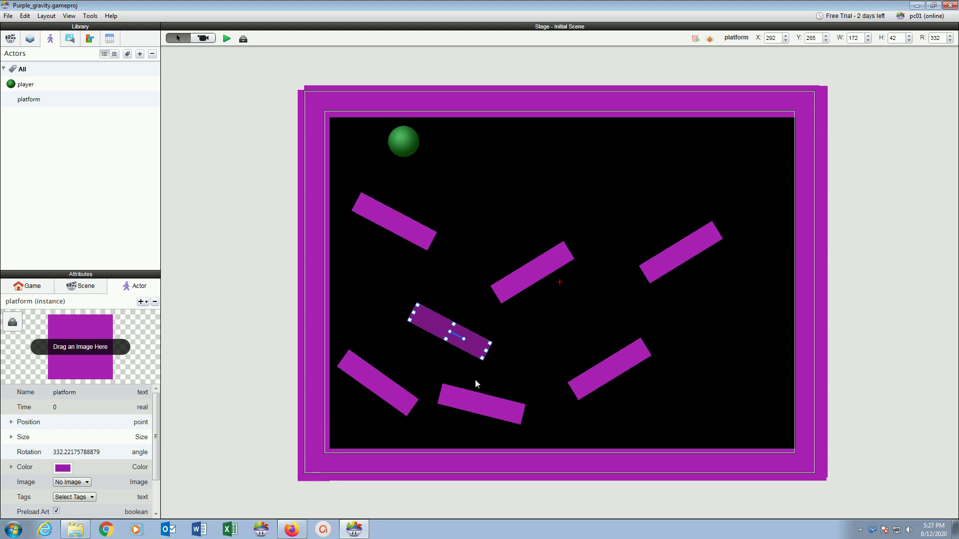
Inspect the player and platform actors and the platform instances that form the stage's border walls
{"action": "left_click", "coordinate": [54, 85]}
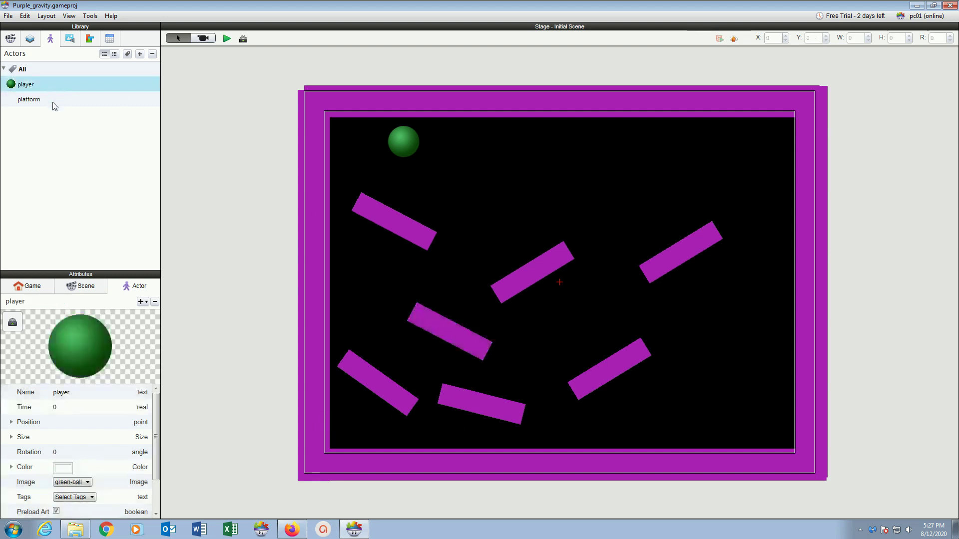
{"action": "left_click", "coordinate": [54, 102]}
{"action": "left_click", "coordinate": [496, 106]}
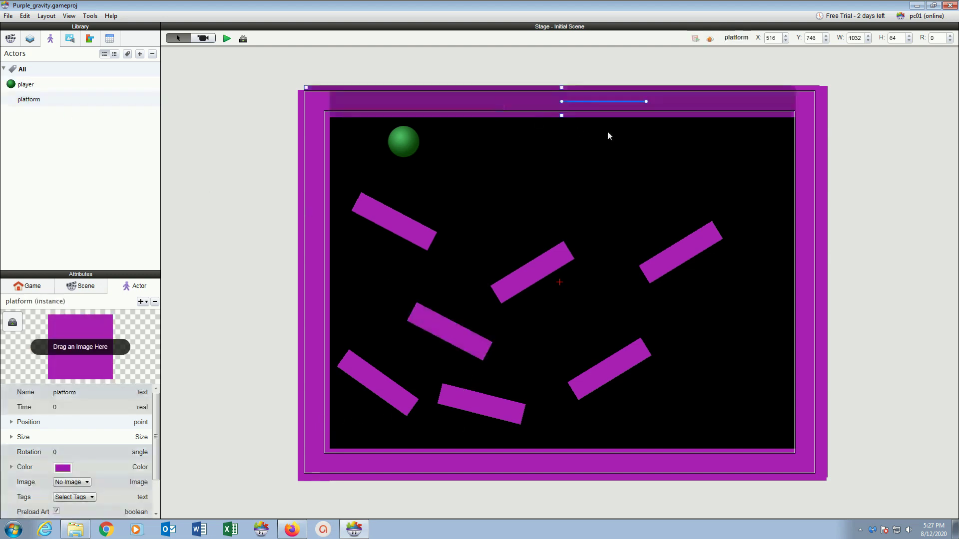
{"action": "left_click", "coordinate": [806, 198]}
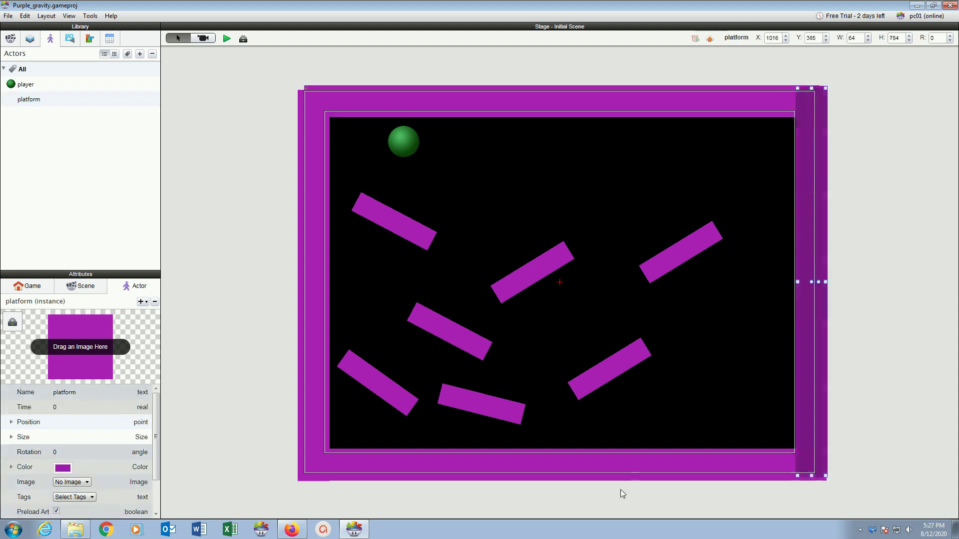
{"action": "left_click", "coordinate": [598, 464]}
{"action": "left_click", "coordinate": [315, 398]}
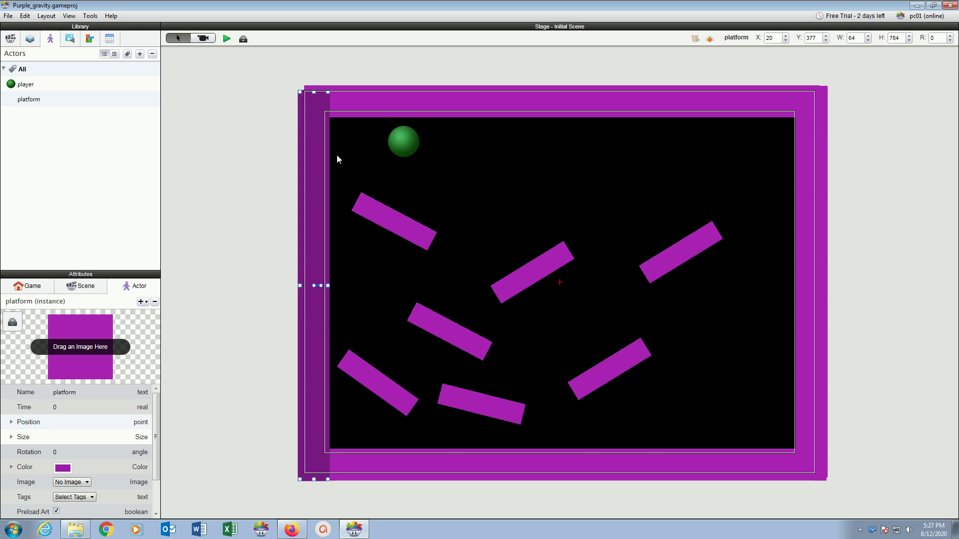
Examine the rules of the bottom middle platform's instance and of the platform prototype, and return to the stage
{"action": "left_click", "coordinate": [457, 397]}
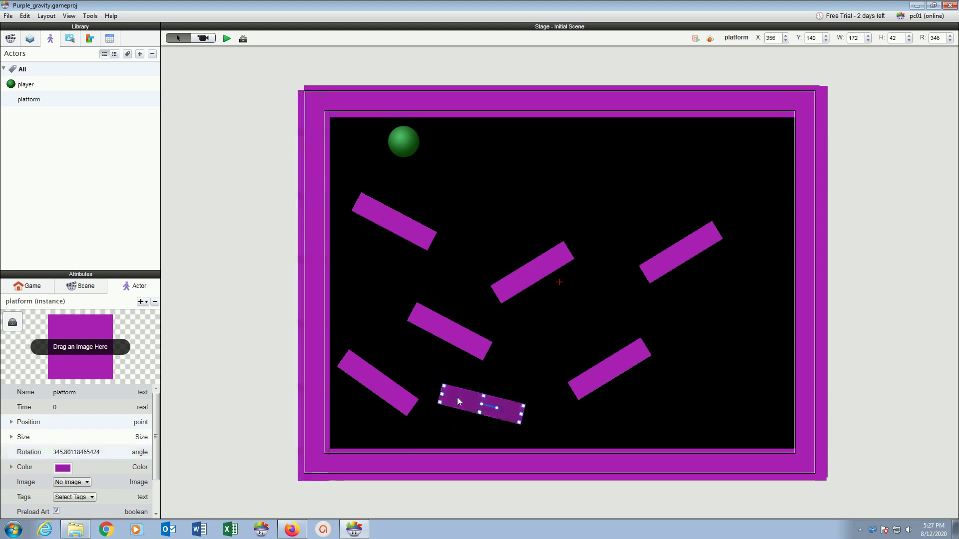
{"action": "left_click", "coordinate": [244, 39]}
{"action": "left_click", "coordinate": [270, 101]}
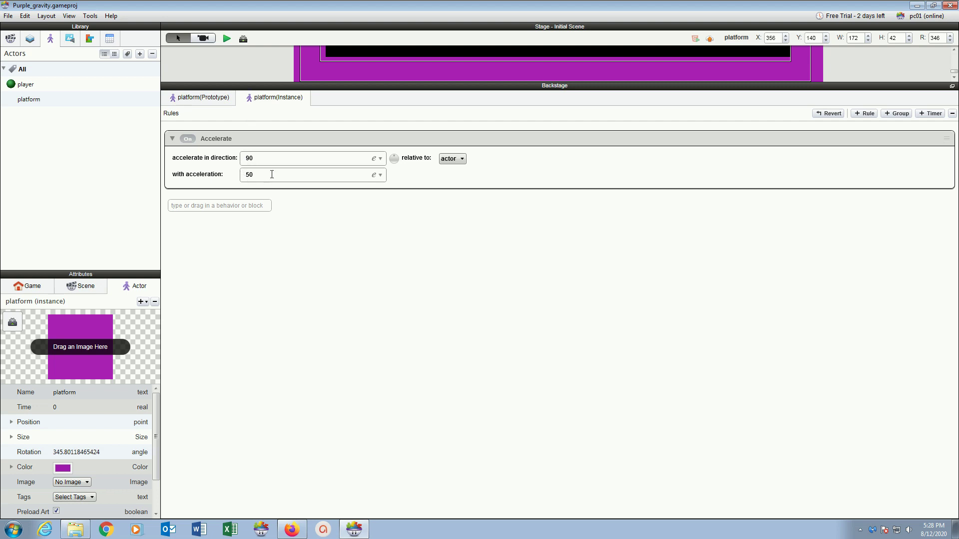
{"action": "left_click", "coordinate": [202, 99]}
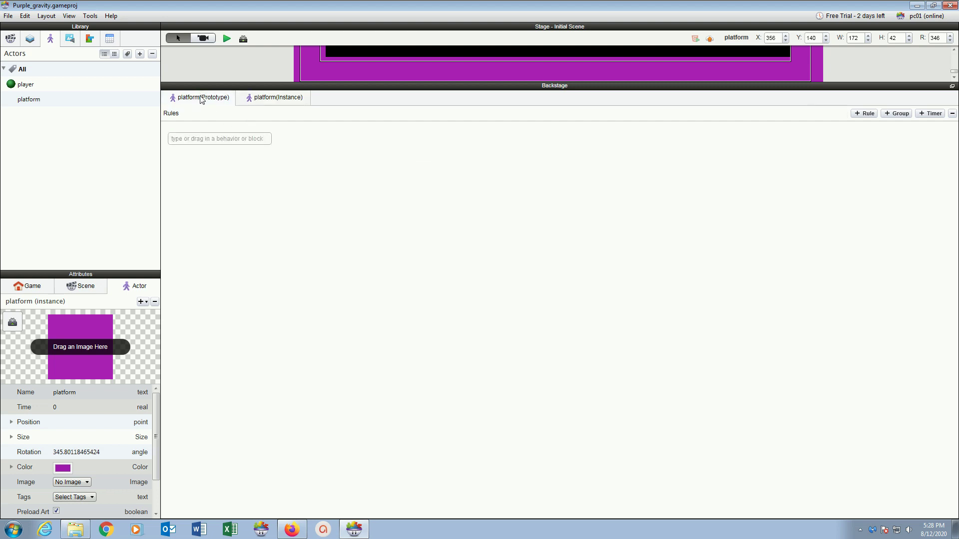
{"action": "left_click", "coordinate": [252, 103]}
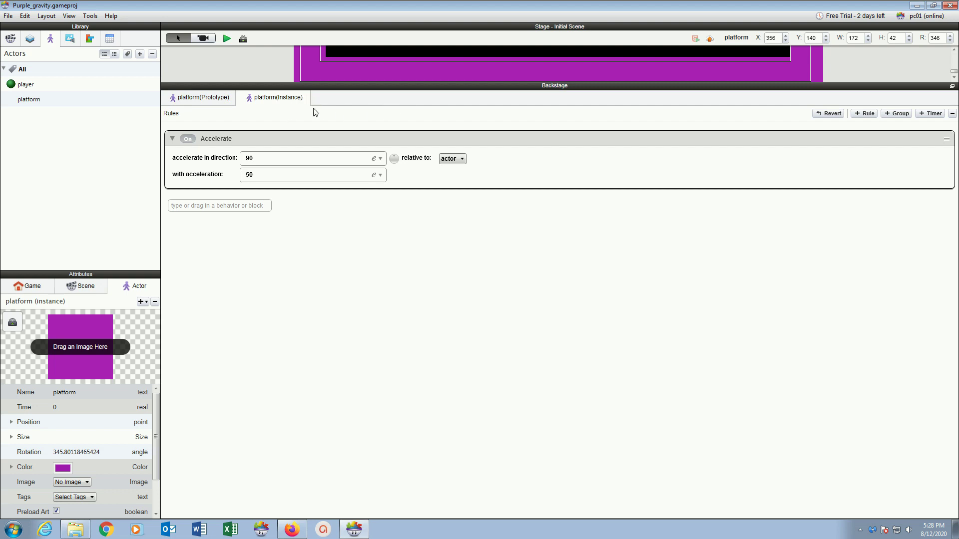
{"action": "left_click", "coordinate": [243, 39]}
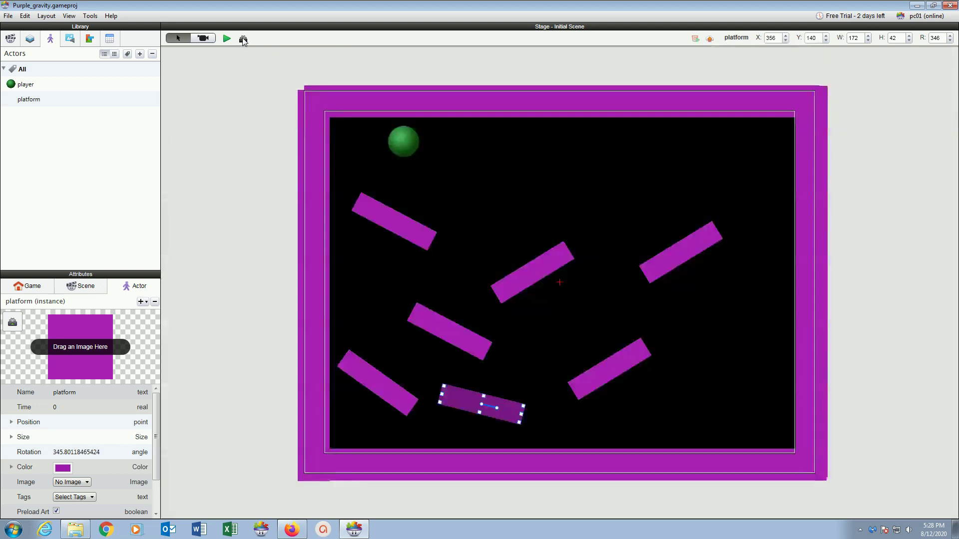
{"action": "left_click", "coordinate": [237, 343]}
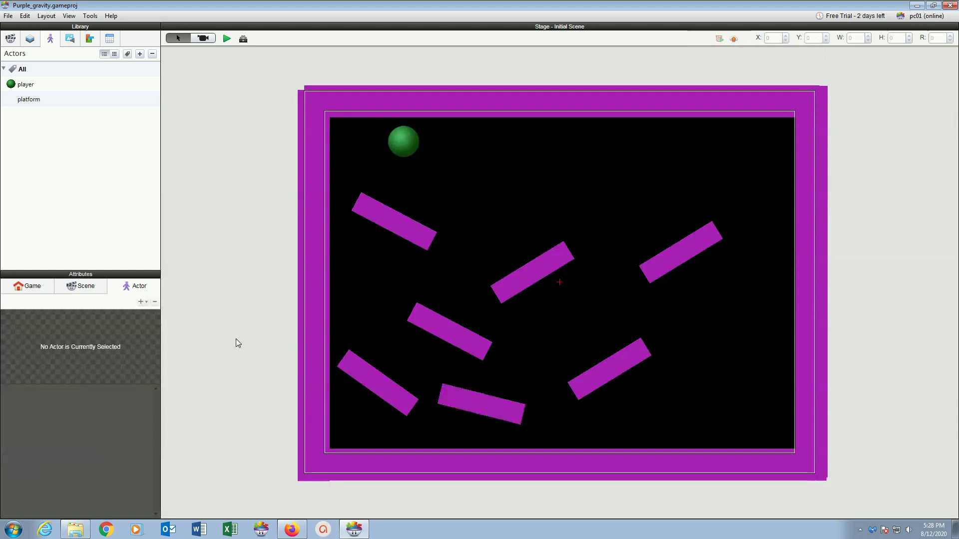
Examine the settings of the Accelerate and Collide behaviors in the player prototype's rules
{"action": "left_click", "coordinate": [52, 83]}
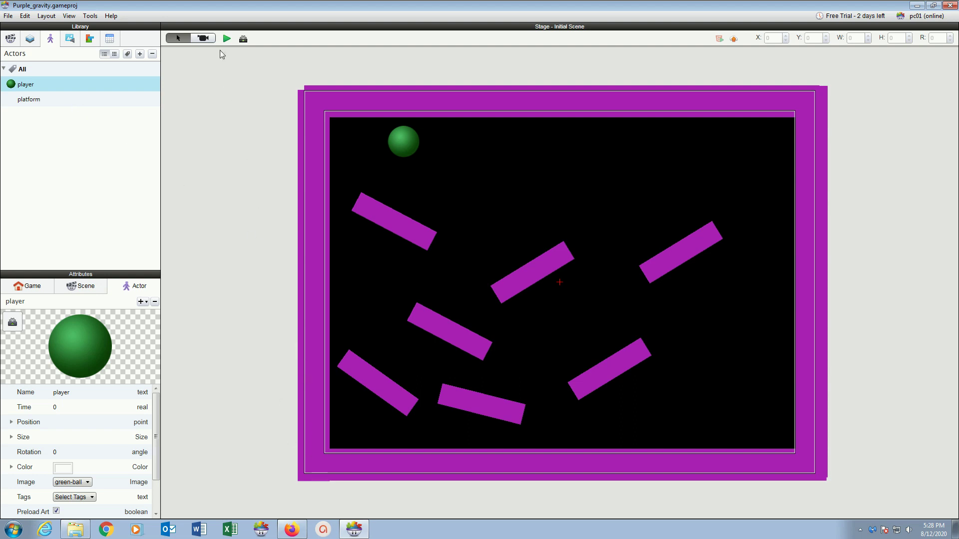
{"action": "left_click", "coordinate": [242, 41]}
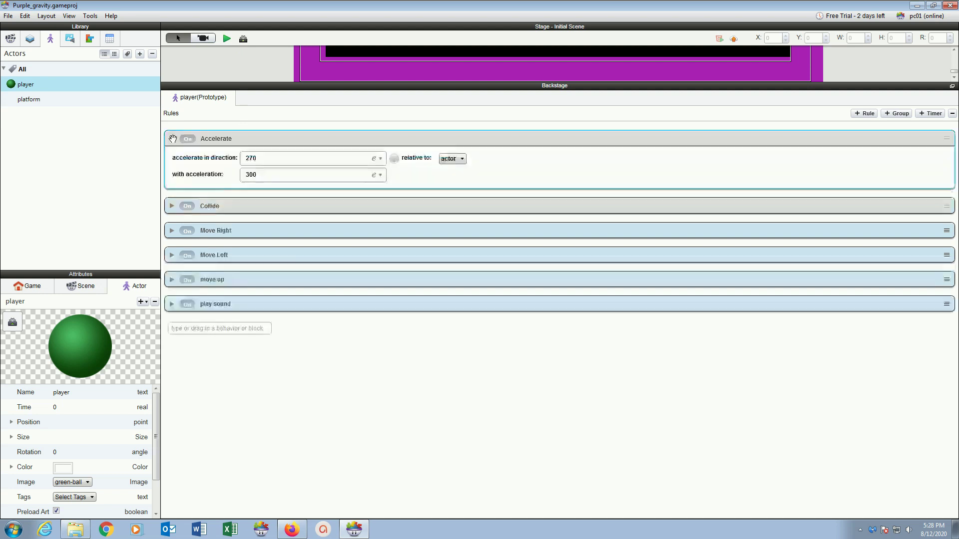
{"action": "left_click", "coordinate": [172, 138]}
{"action": "left_click", "coordinate": [253, 157]}
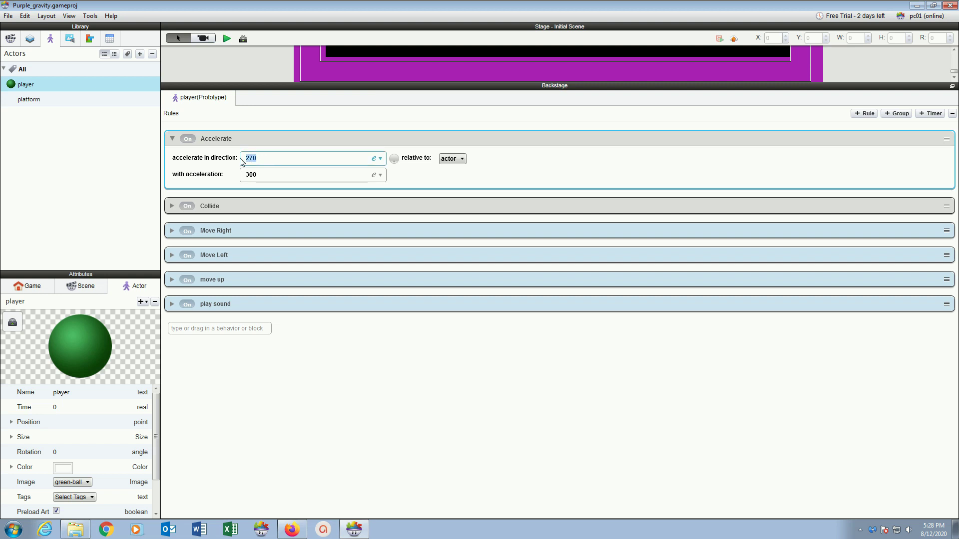
{"action": "left_click", "coordinate": [172, 139]}
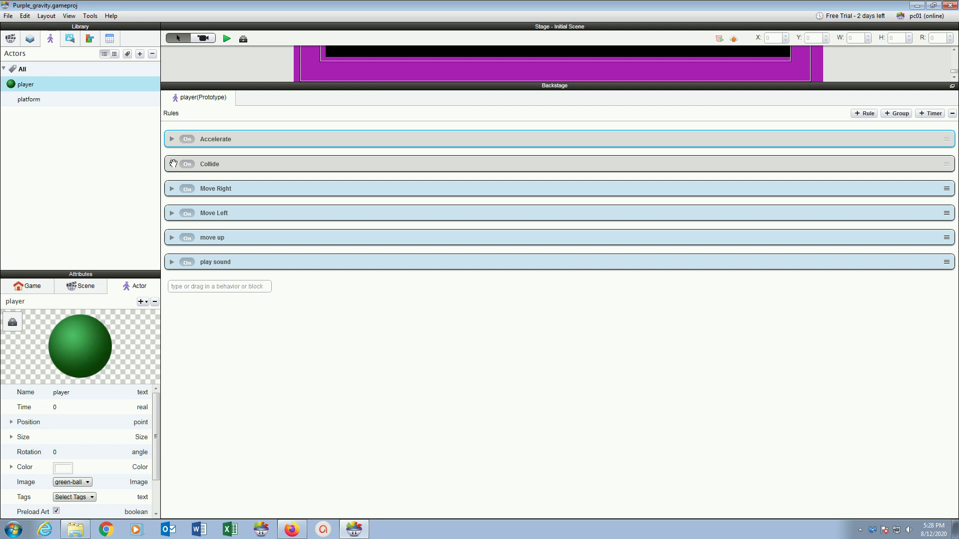
{"action": "left_click", "coordinate": [172, 164]}
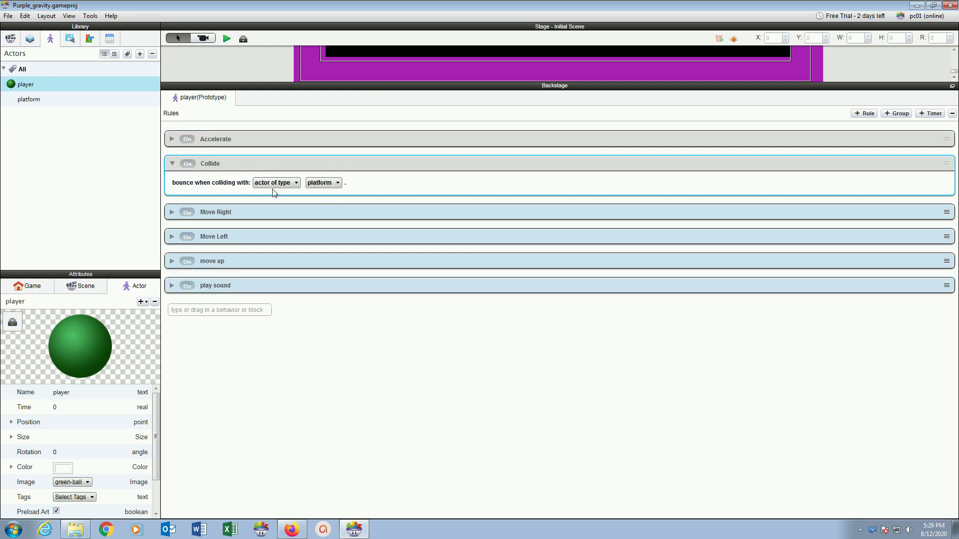
{"action": "left_click", "coordinate": [172, 164]}
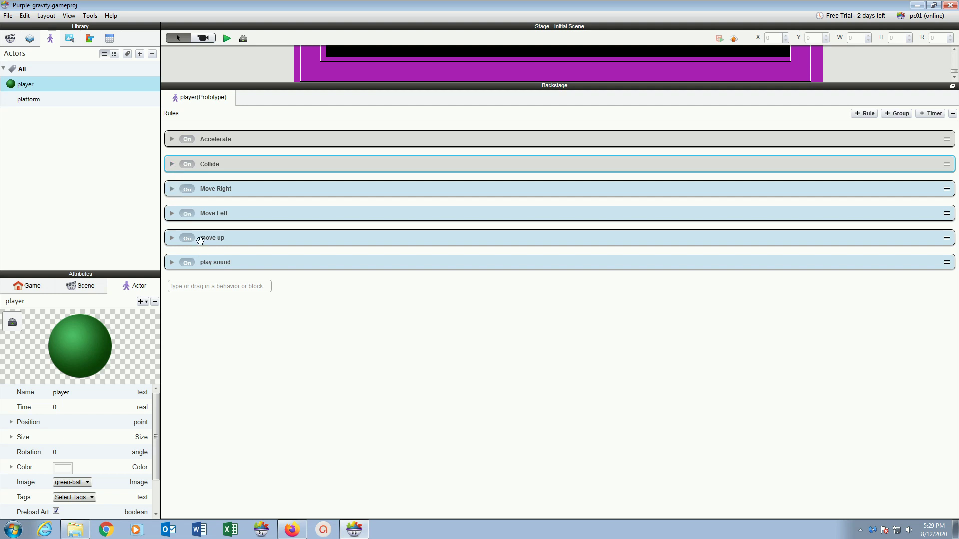
Examine the key condition and the Change Attribute action of the player's Move Right rule, and fold the rule away
{"action": "left_click", "coordinate": [171, 189]}
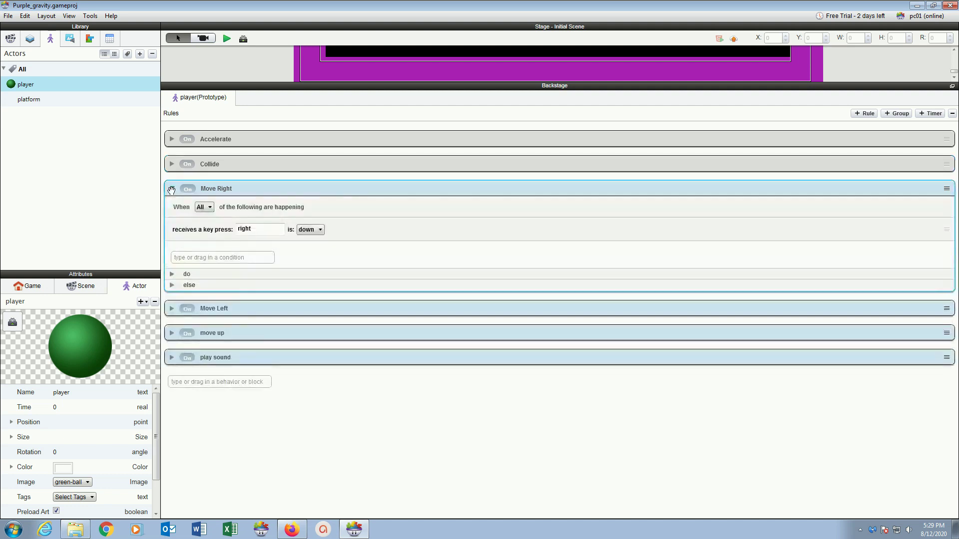
{"action": "left_click", "coordinate": [172, 274]}
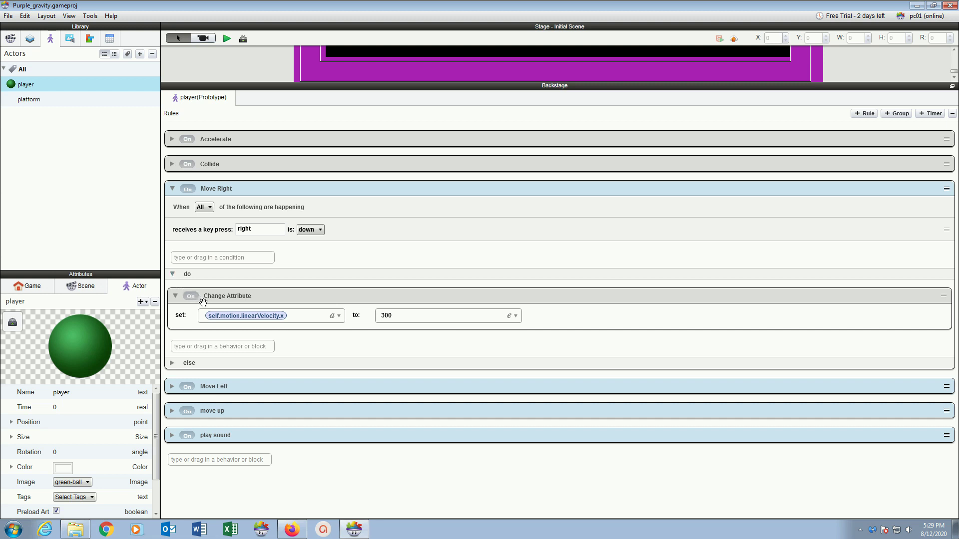
{"action": "left_click", "coordinate": [239, 297]}
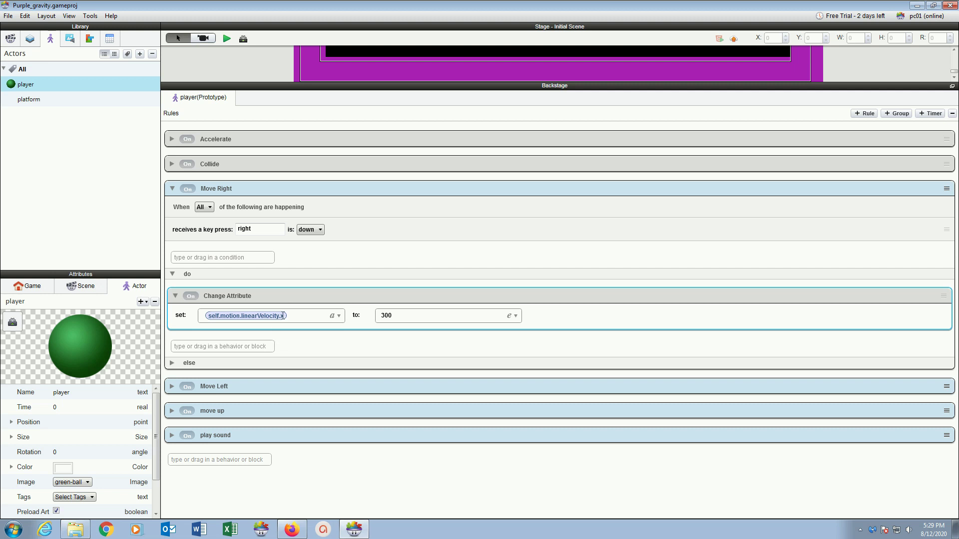
{"action": "left_click", "coordinate": [172, 188]}
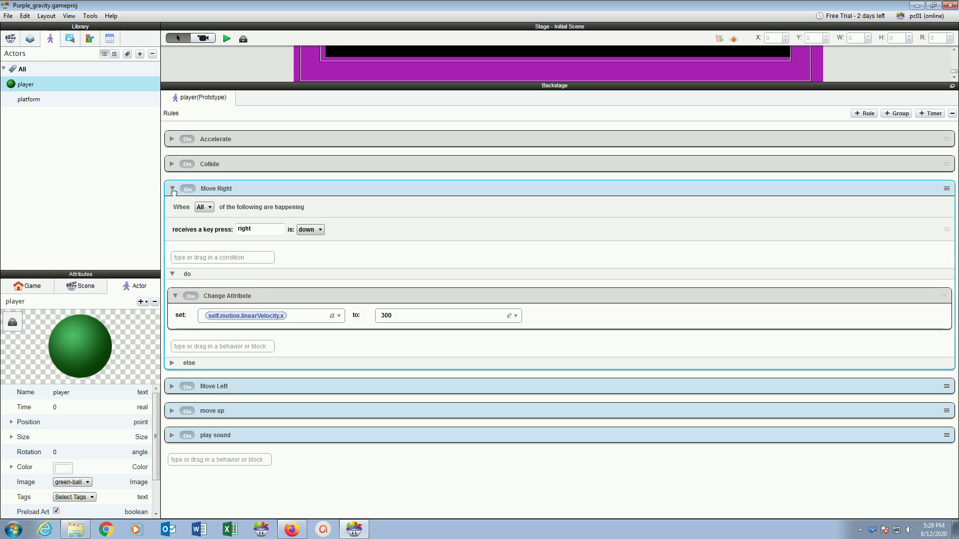
{"action": "left_click", "coordinate": [172, 189]}
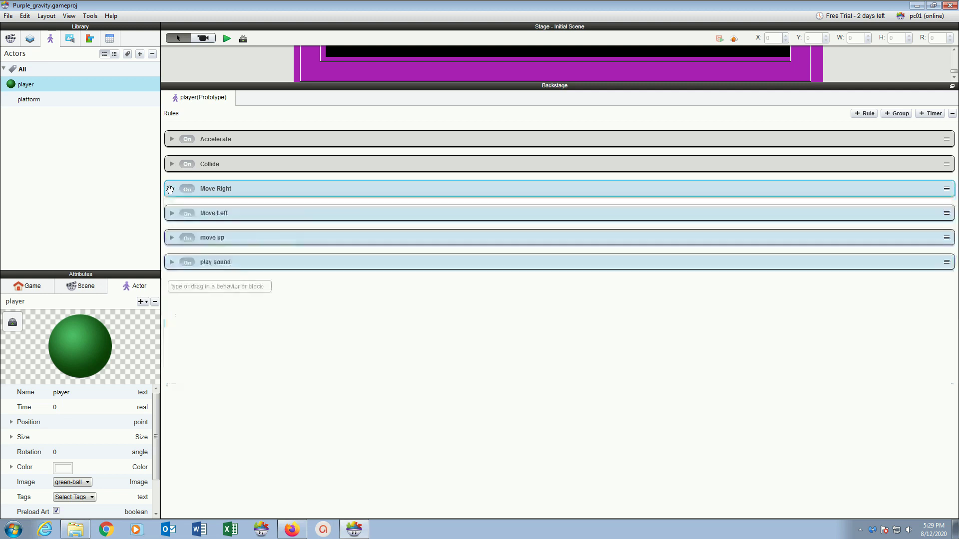
Examine the key condition and the horizontal velocity value in the player's Move Left rule, and collapse the rule
{"action": "left_click", "coordinate": [172, 213]}
{"action": "left_click", "coordinate": [173, 299]}
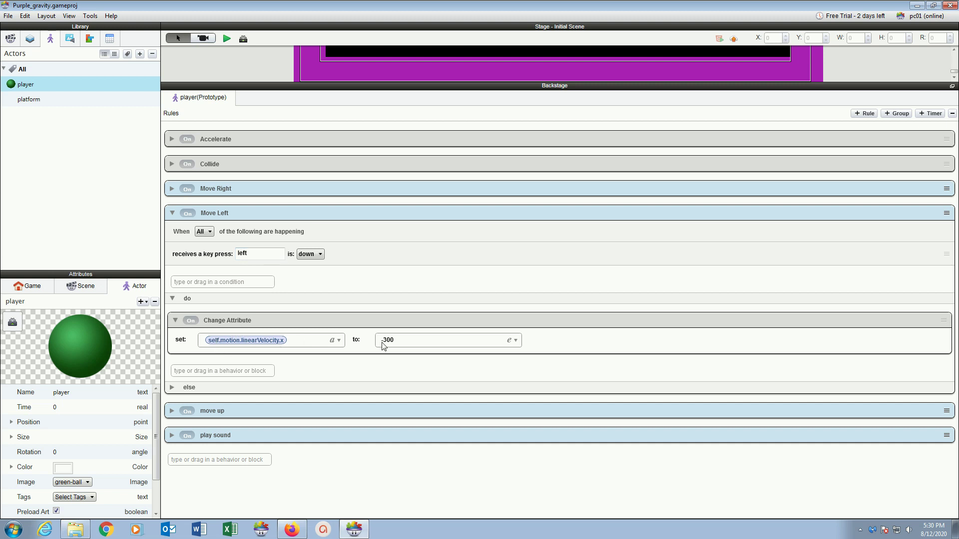
{"action": "left_click", "coordinate": [412, 342]}
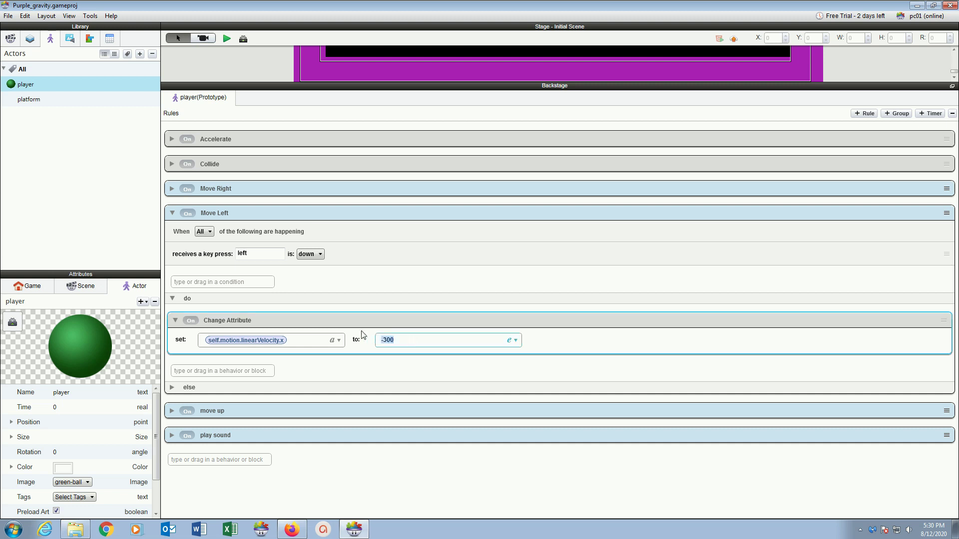
{"action": "left_click", "coordinate": [186, 214]}
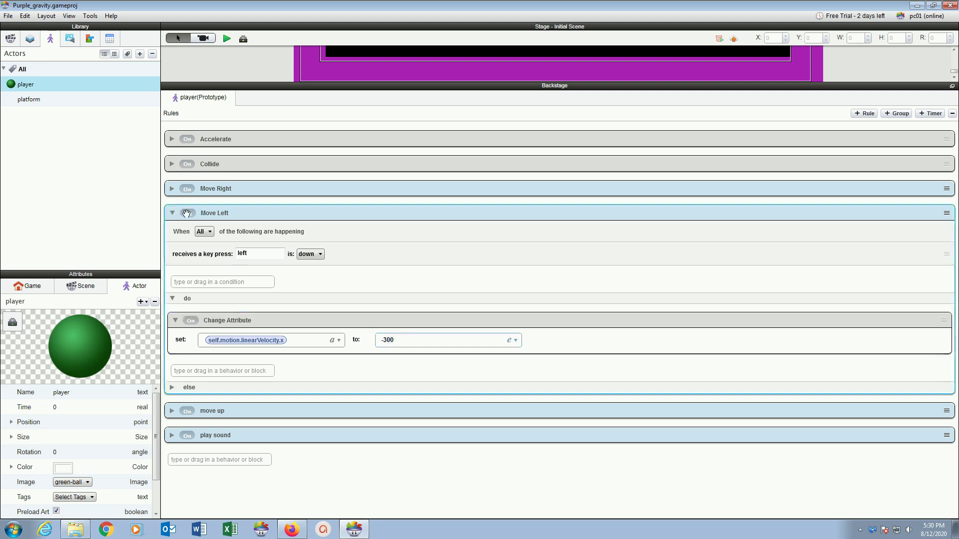
{"action": "left_click", "coordinate": [173, 214]}
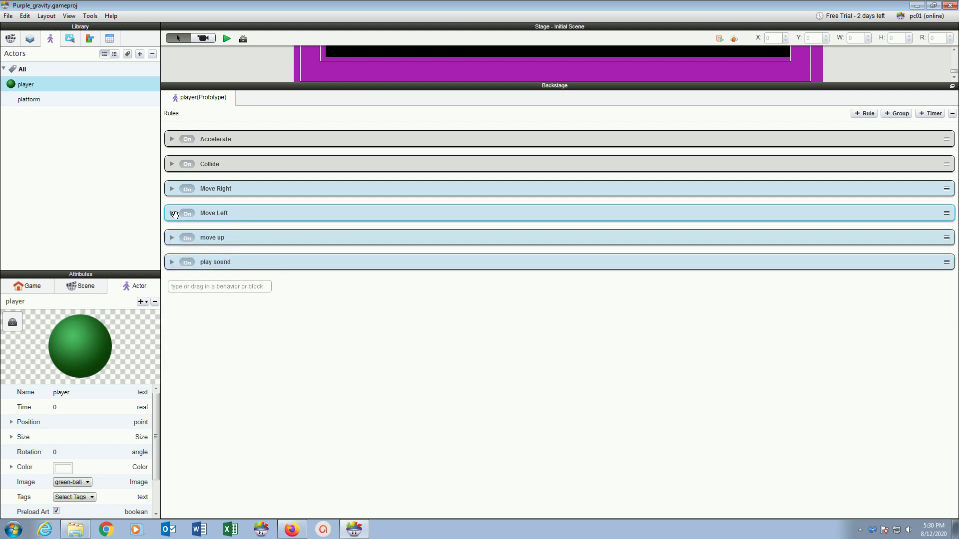
Examine the key condition and the vertical velocity setting of the player's move up rule, leaving it collapsed
{"action": "left_click", "coordinate": [172, 238]}
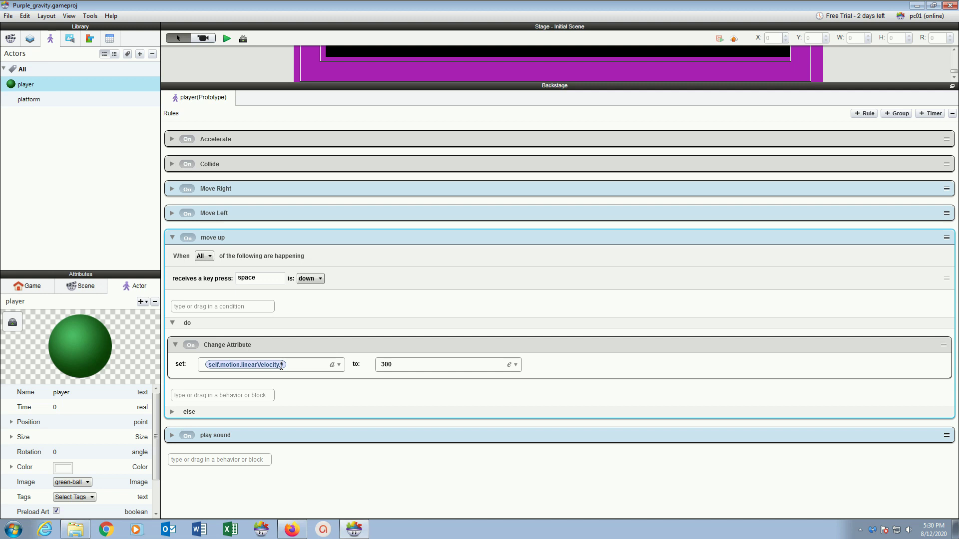
{"action": "left_click", "coordinate": [181, 343]}
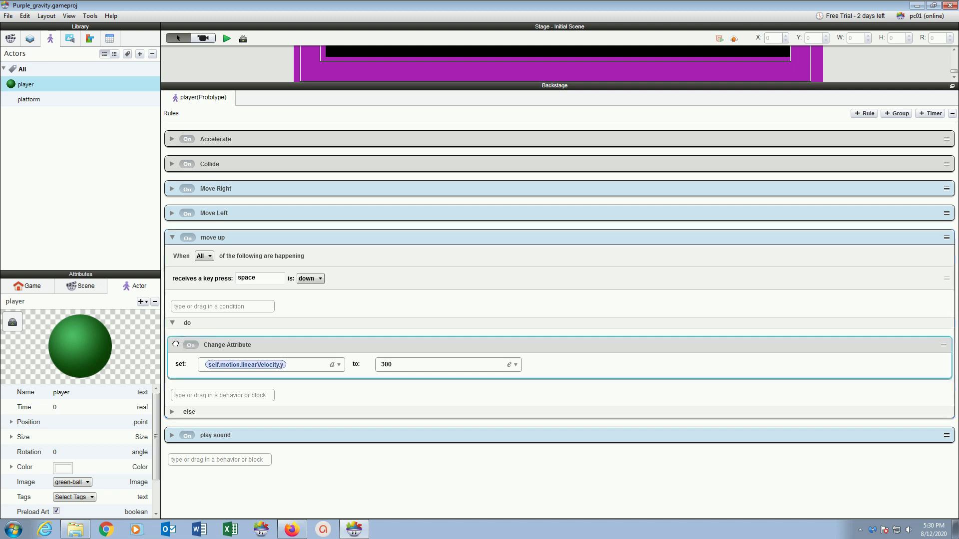
{"action": "left_click", "coordinate": [173, 238]}
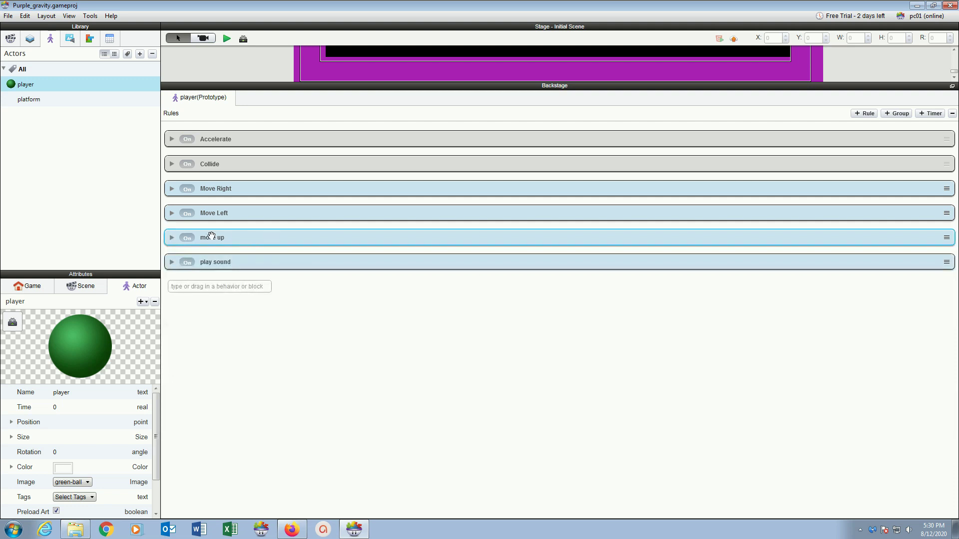
In the player's play sound rule, set the sound volume to 4 and choose smb_coin as the sound, and collapse the rule
{"action": "left_click", "coordinate": [172, 263]}
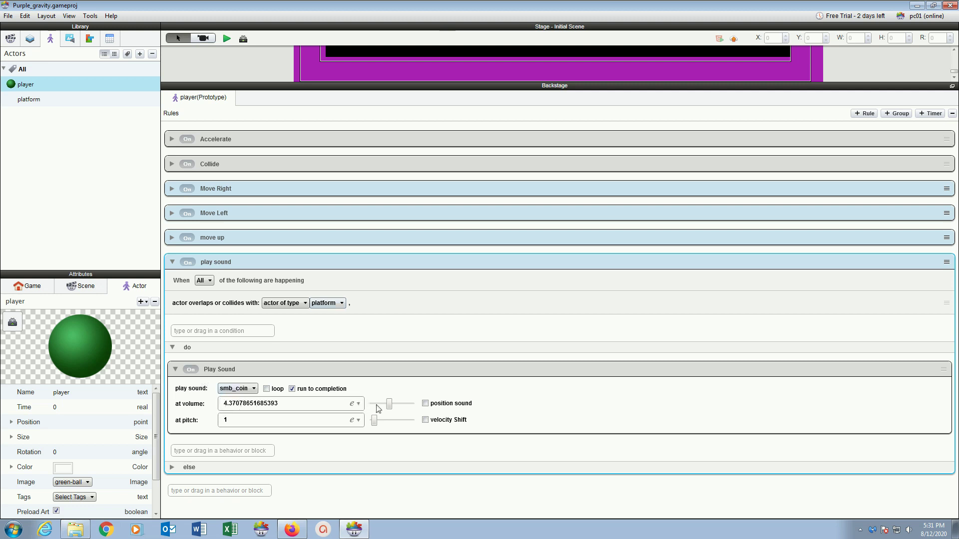
{"action": "left_click_drag", "start_coordinate": [390, 408], "coordinate": [388, 407]}
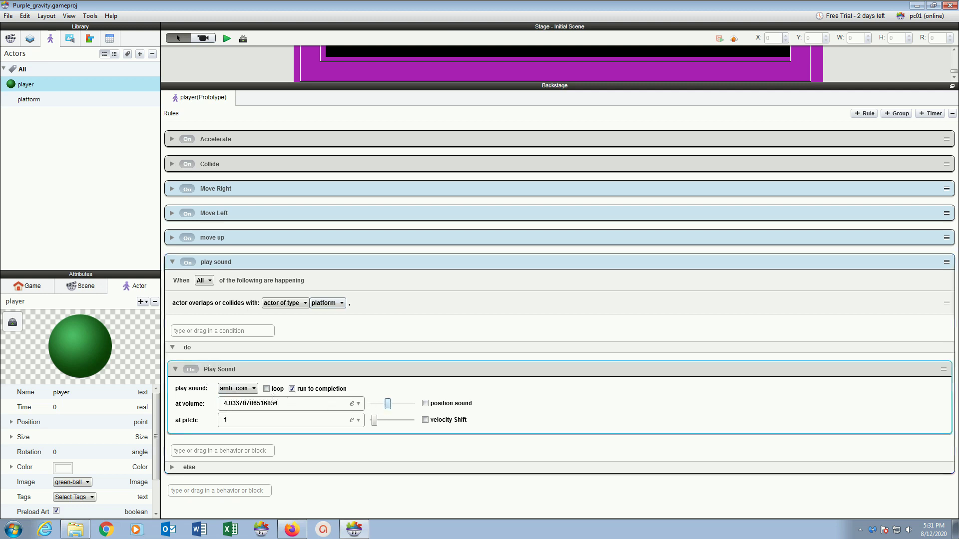
{"action": "left_click_drag", "start_coordinate": [285, 406], "coordinate": [196, 405]}
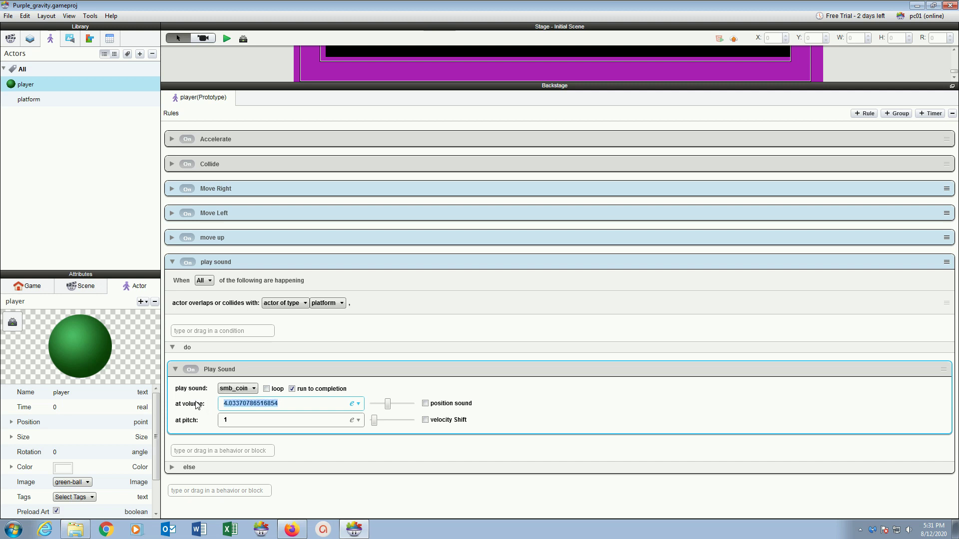
{"action": "type", "text": "4"}
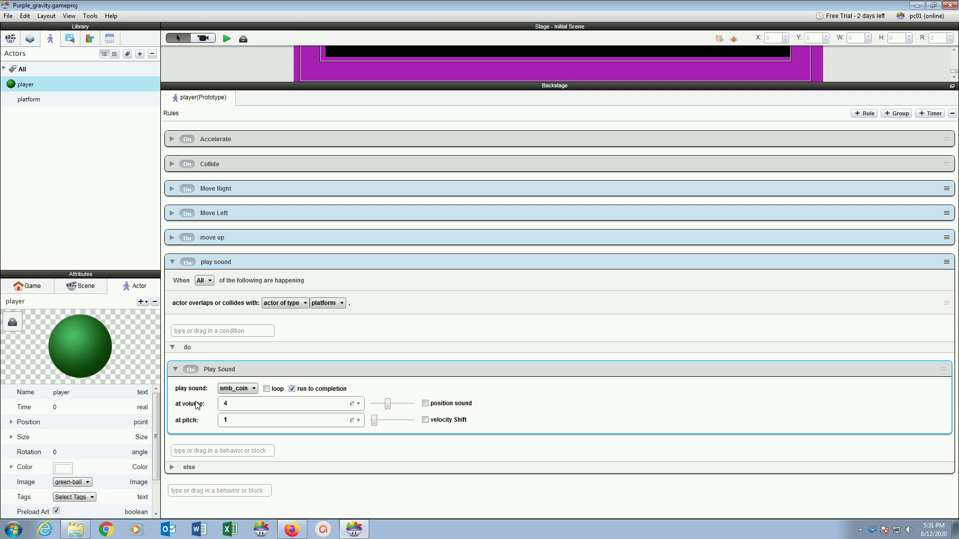
{"action": "left_click", "coordinate": [234, 392]}
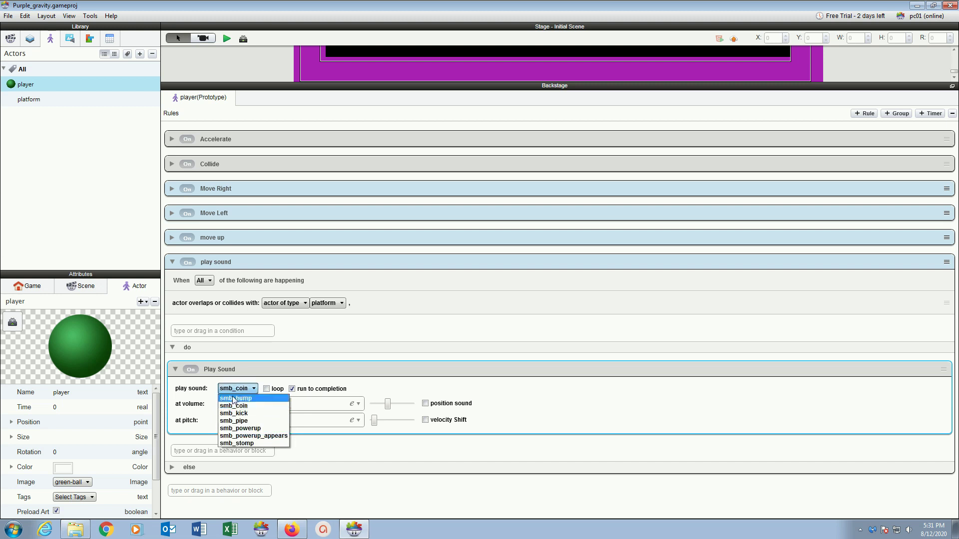
{"action": "left_click", "coordinate": [237, 406]}
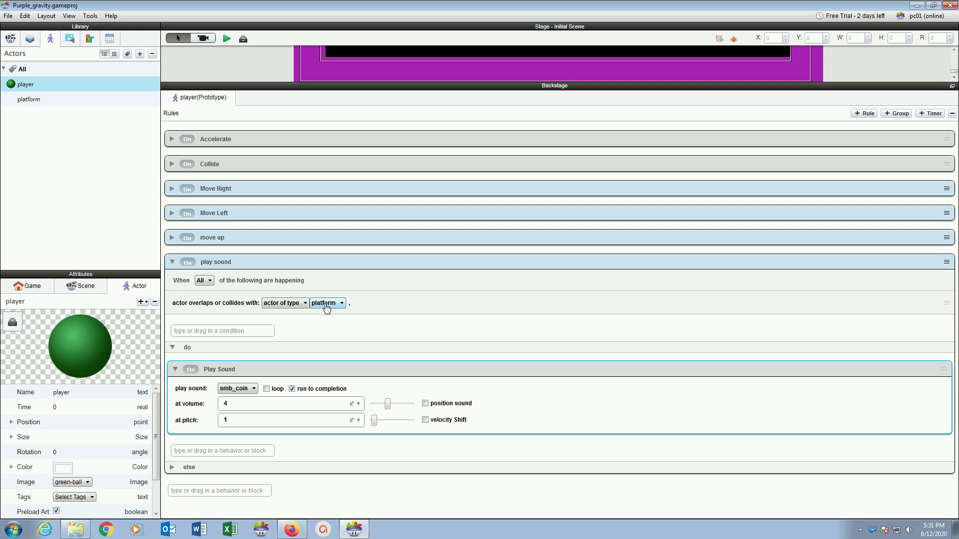
{"action": "left_click", "coordinate": [172, 262]}
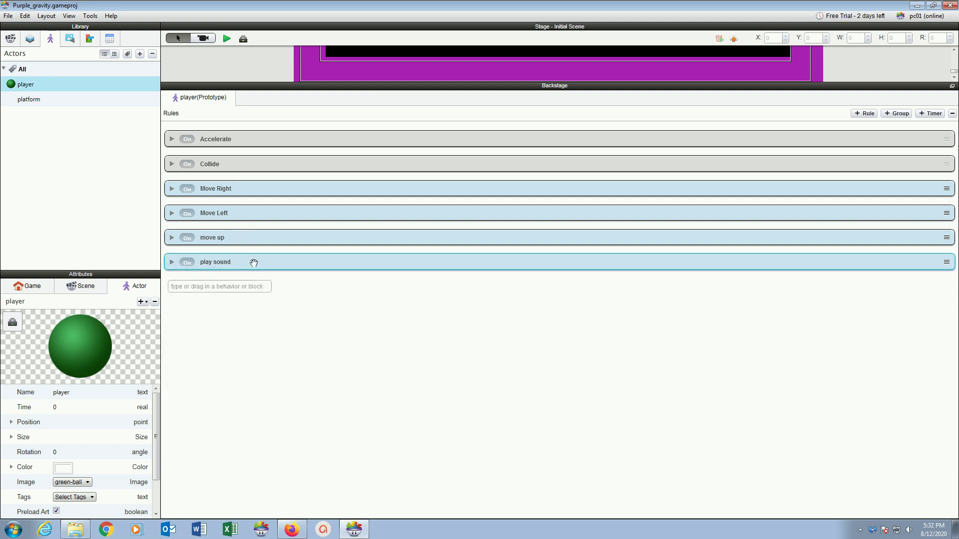
Show the full stage, run a preview of the game to test the ball's behavior, and return to the editor
{"action": "left_click", "coordinate": [243, 39]}
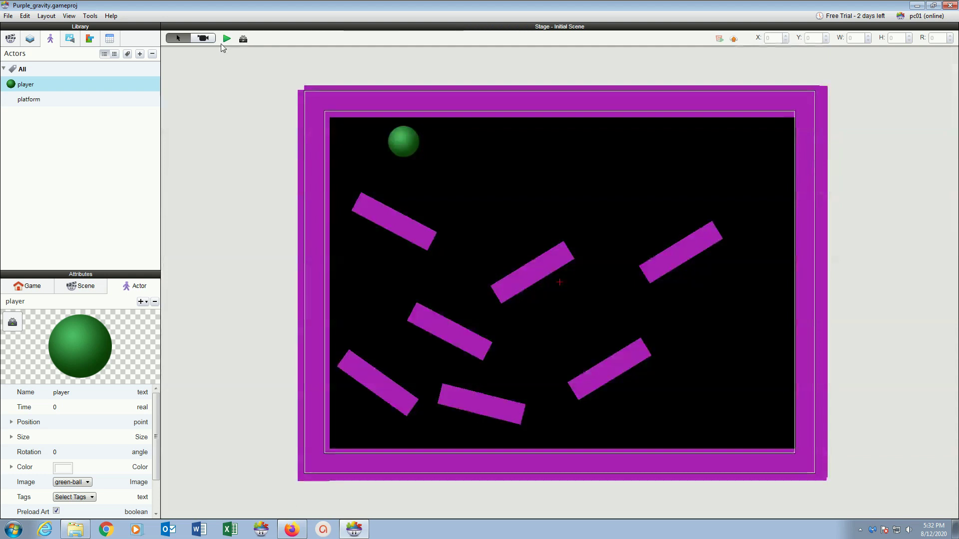
{"action": "left_click", "coordinate": [226, 40]}
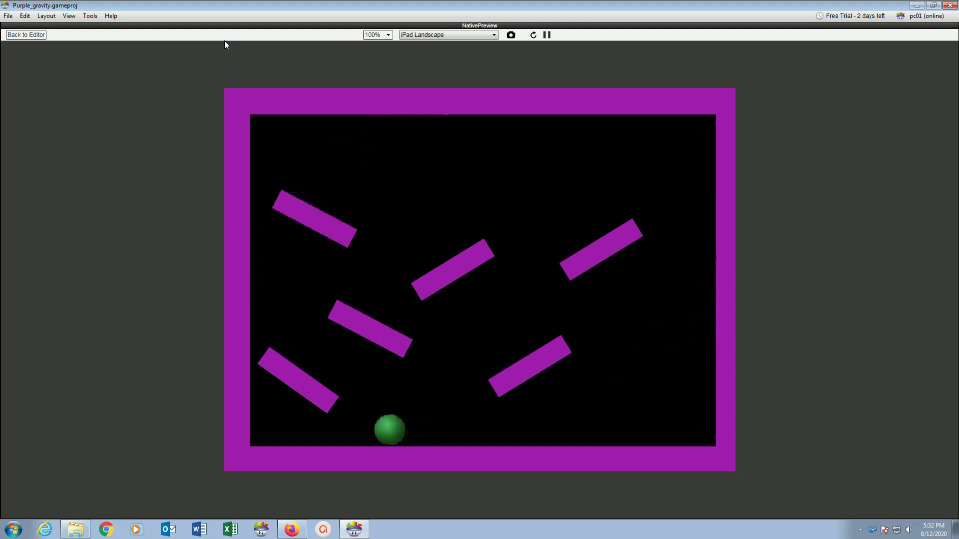
{"action": "left_click", "coordinate": [19, 36]}
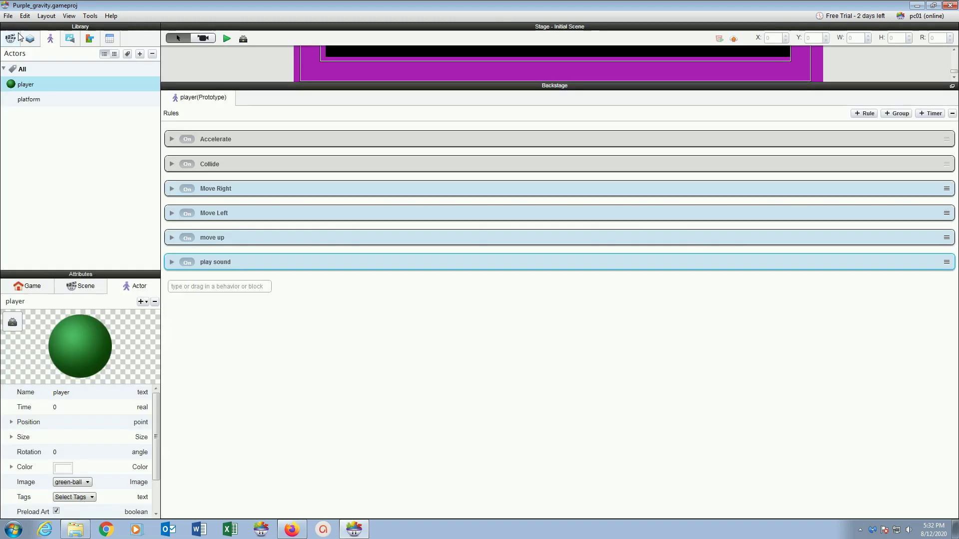